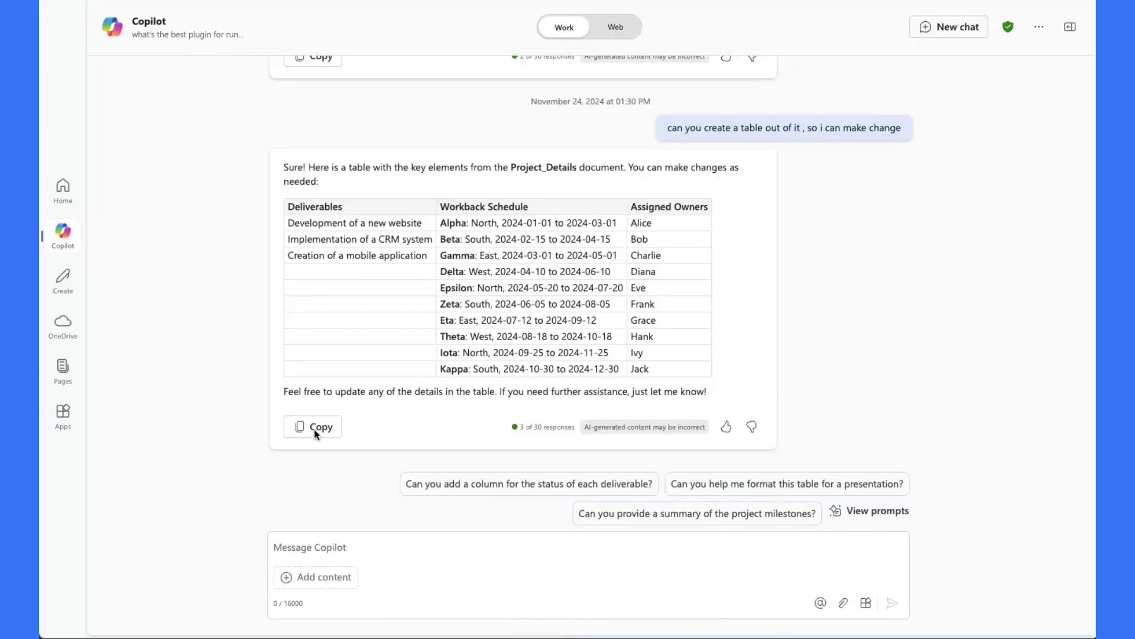
# Open the Pages created with Copilot to hold the deliverables table
pyautogui.click(62, 370)
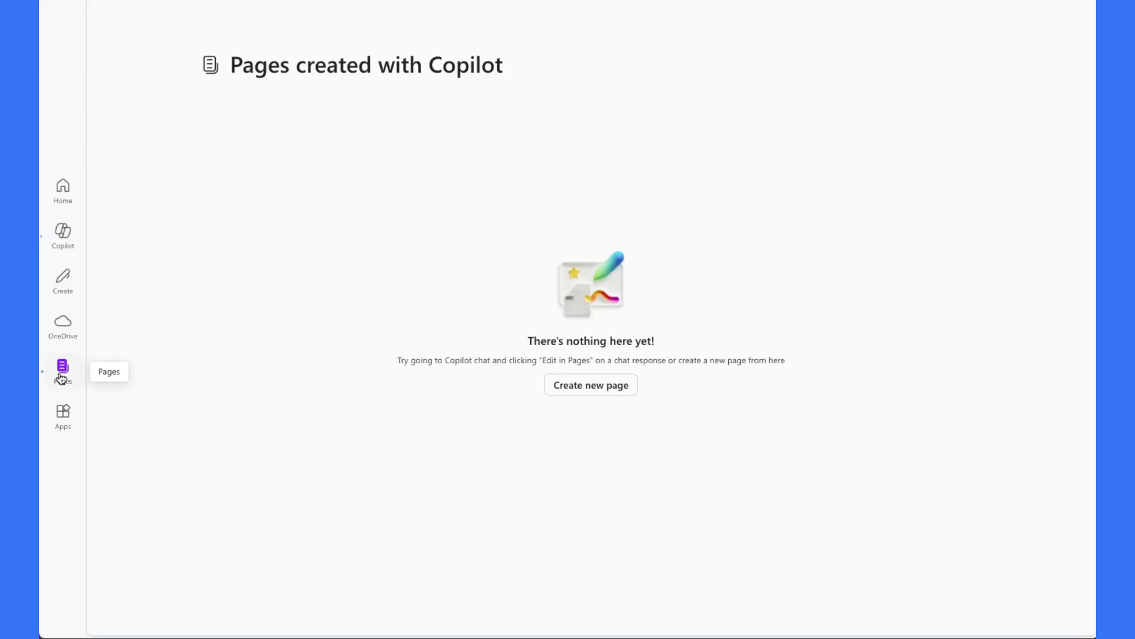
# Paste the deliverables table into a new page, shorten the first owner's name, and copy a page link
pyautogui.click(615, 387)
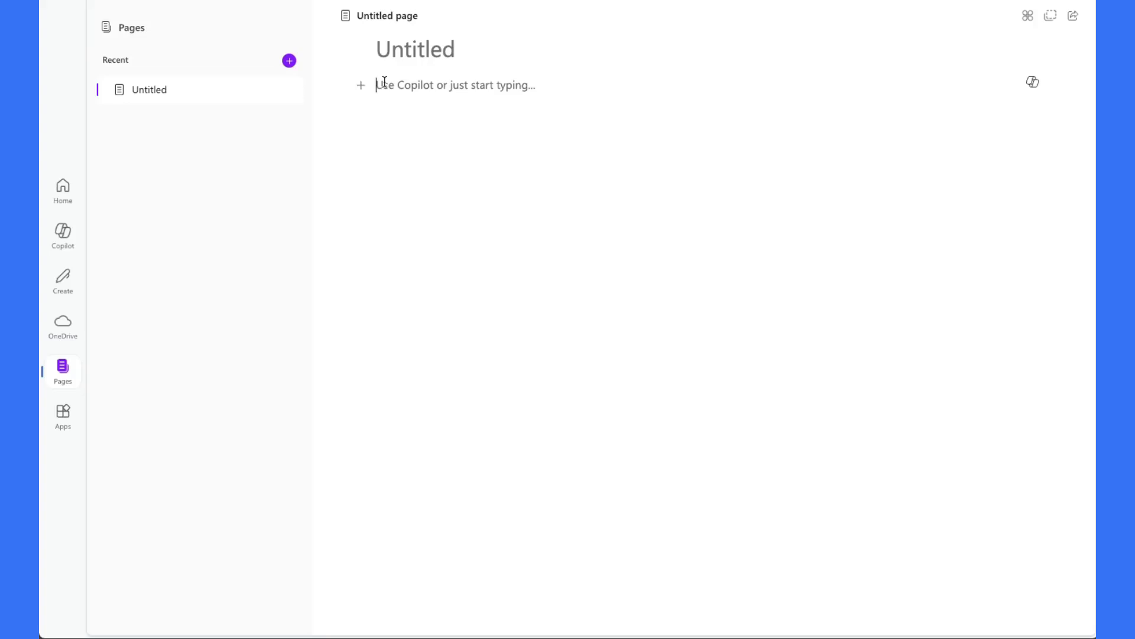
pyautogui.write('Sure! Here is a table with the key elements from the Project_Details document. You can make changes as needed: Deliverables\tWorkback Schedule\tAssigned Owners Development of a new website\tAlpha: North, 2024-01-01 to 2024-03-01\tAlice Implementation of a CRM system\tBeta: South, 2024-02-15 to 2024-04-15\tBob Creation of a mobile application\tGamma: East, 2024-03-01 to 2024-05-01\tCharlie \tDelta: West, 2024-04-10 to 2024-06-10\tDiana \tEpsilon: North, 2024-05-20 to 2024-07-20\tEve \tZeta: South, 2024-06-05 to 2024-08-05\tFrank \tEta: East, 2024-07-12 to 2024-09-12\tGrace \tTheta: West, 2024-08-18 to 2024-10-18\tHank Feel free to update any of the details in the table. If you need further assistance, just let me know!')
pyautogui.click(886, 194)
pyautogui.scroll(-1, 886, 194)
pyautogui.press('BackSpace')
pyautogui.press('BackSpace')
pyautogui.press('BackSpace')
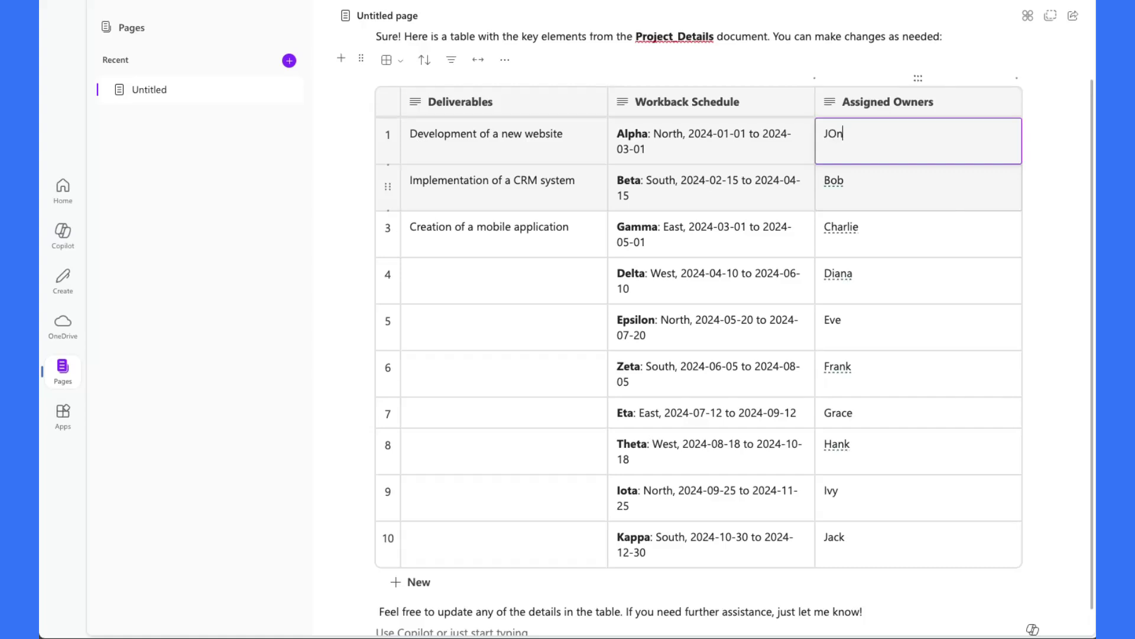
pyautogui.click(1072, 18)
pyautogui.click(983, 52)
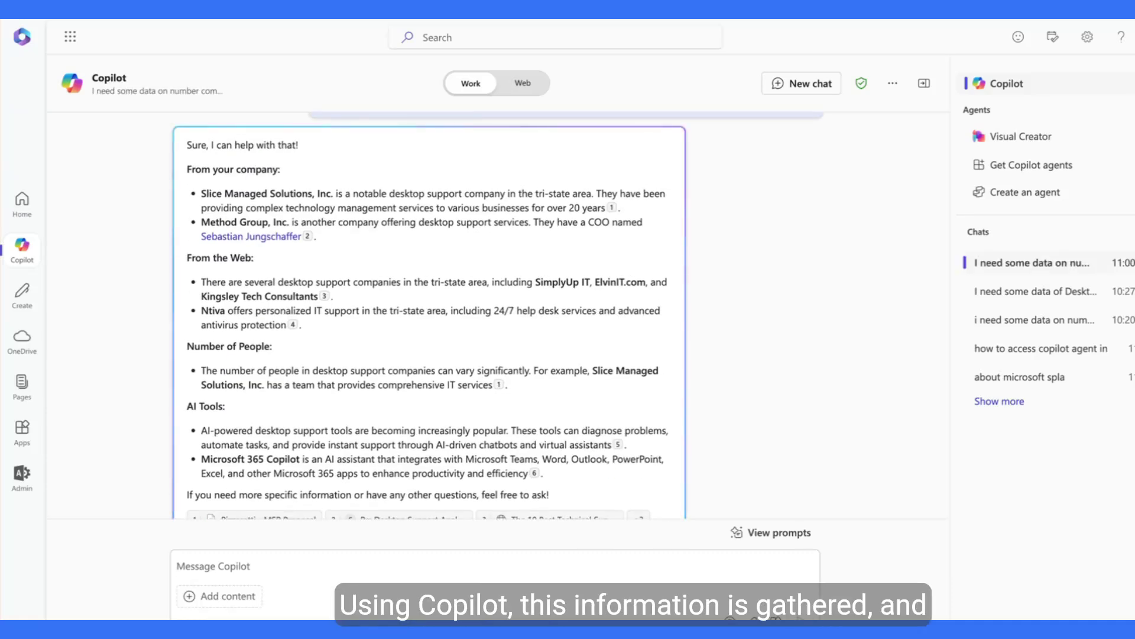
pyautogui.scroll(1, 536, 432)
pyautogui.scroll(-2, 536, 438)
pyautogui.scroll(1, 532, 443)
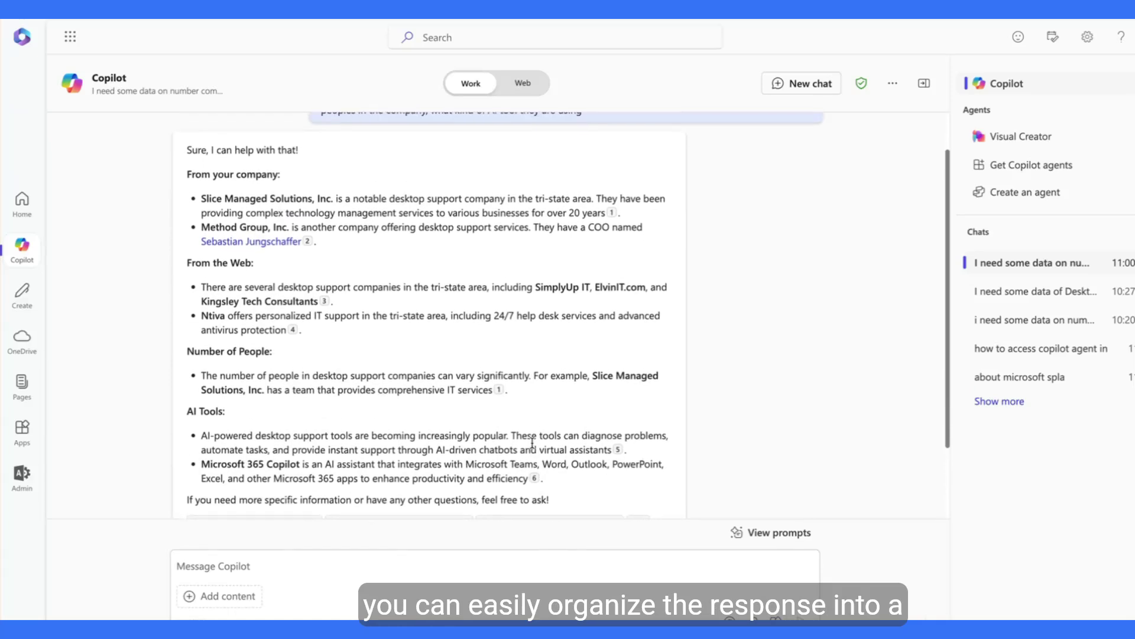
pyautogui.moveTo(949, 437); pyautogui.dragTo(945, 535)
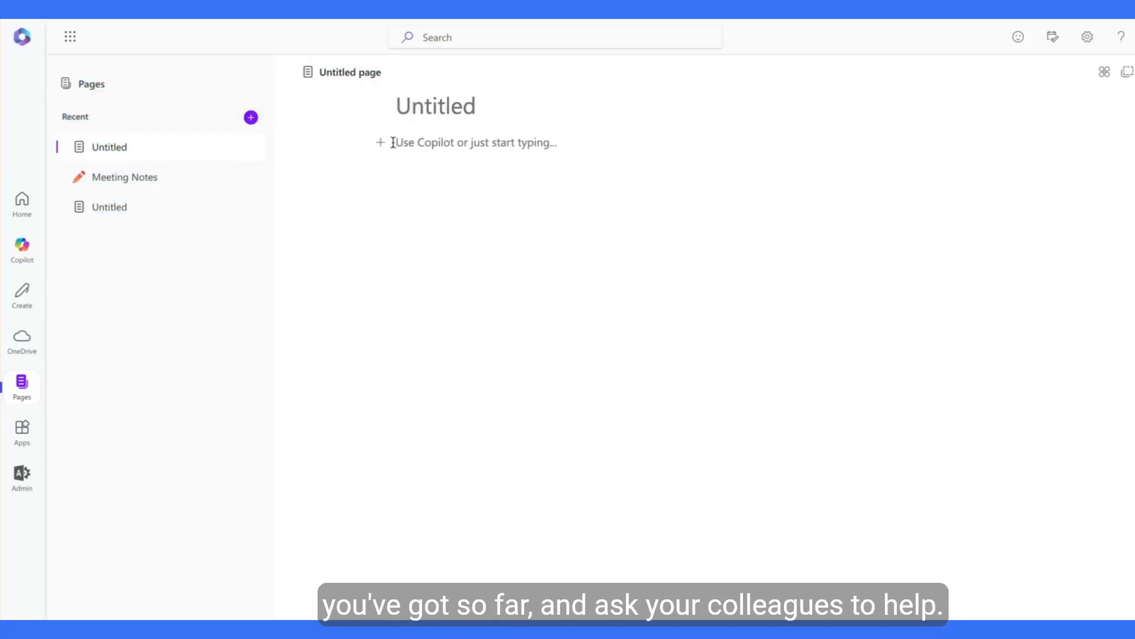
pyautogui.hotkey('ctrl', 'v')
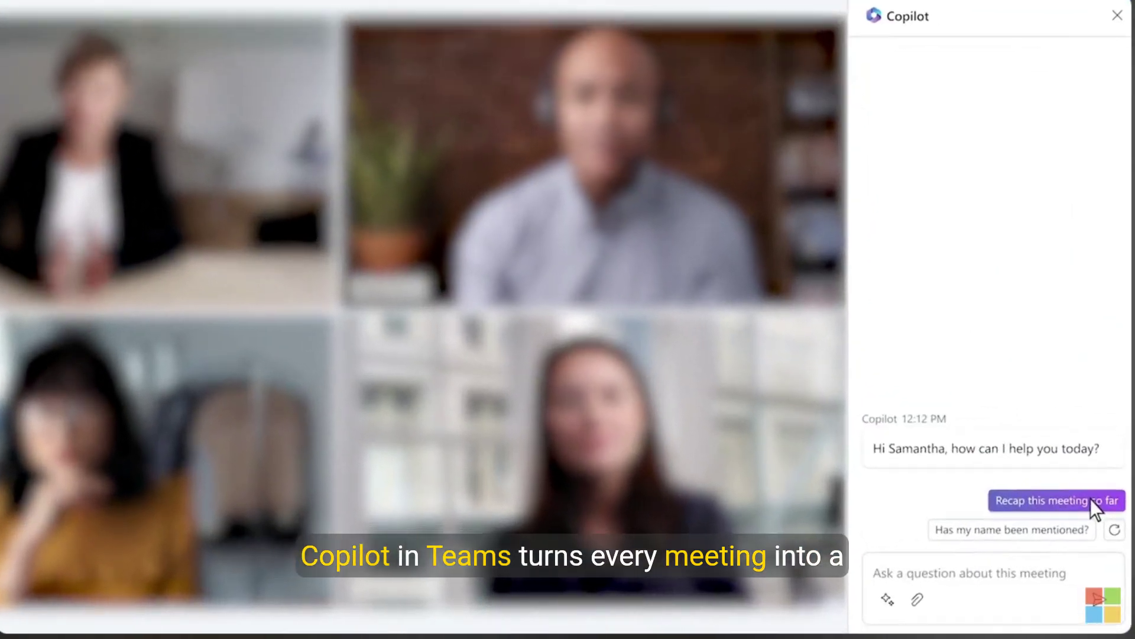
# Have Copilot recap the meeting, explain feelings about inventory status, and list unresolved questions
pyautogui.click(1094, 515)
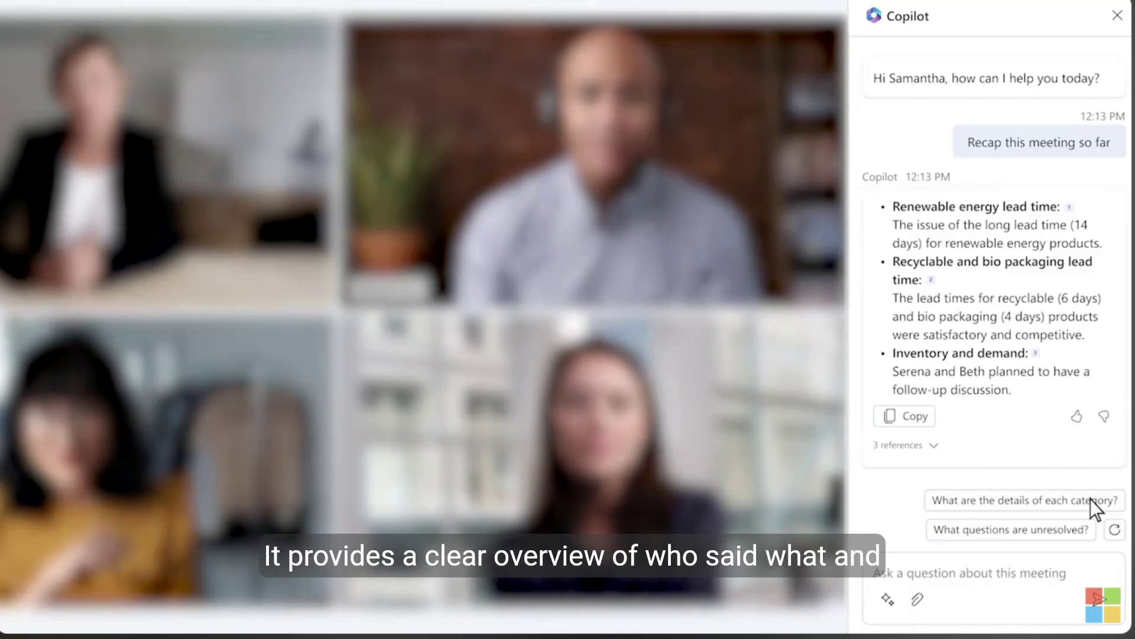
pyautogui.write('es the group feel about the inventory status?')
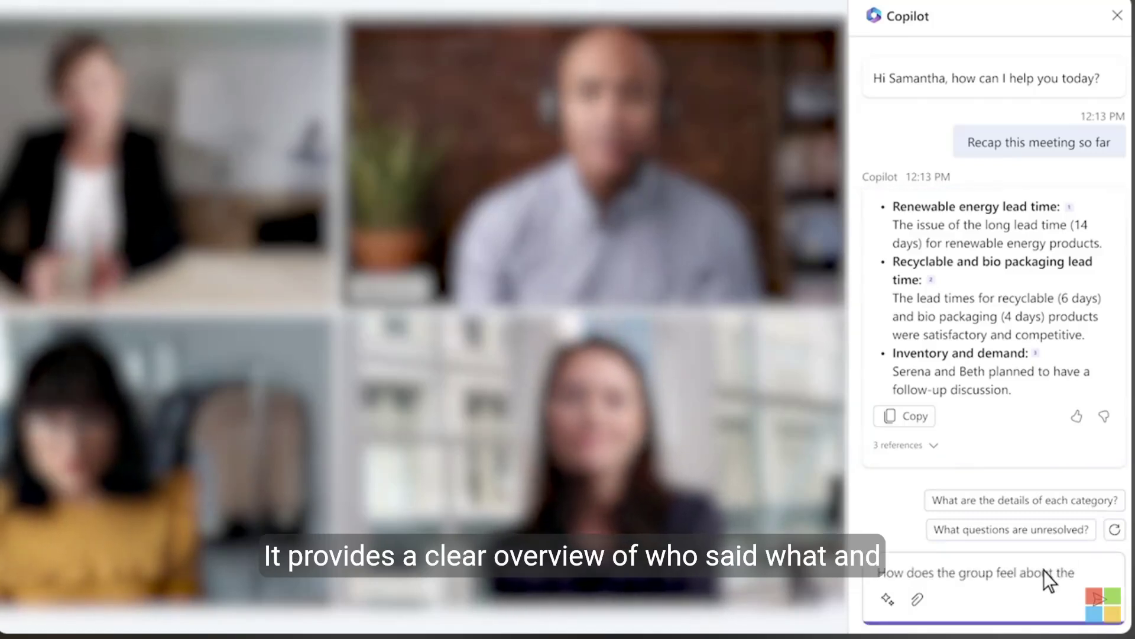
pyautogui.click(1099, 598)
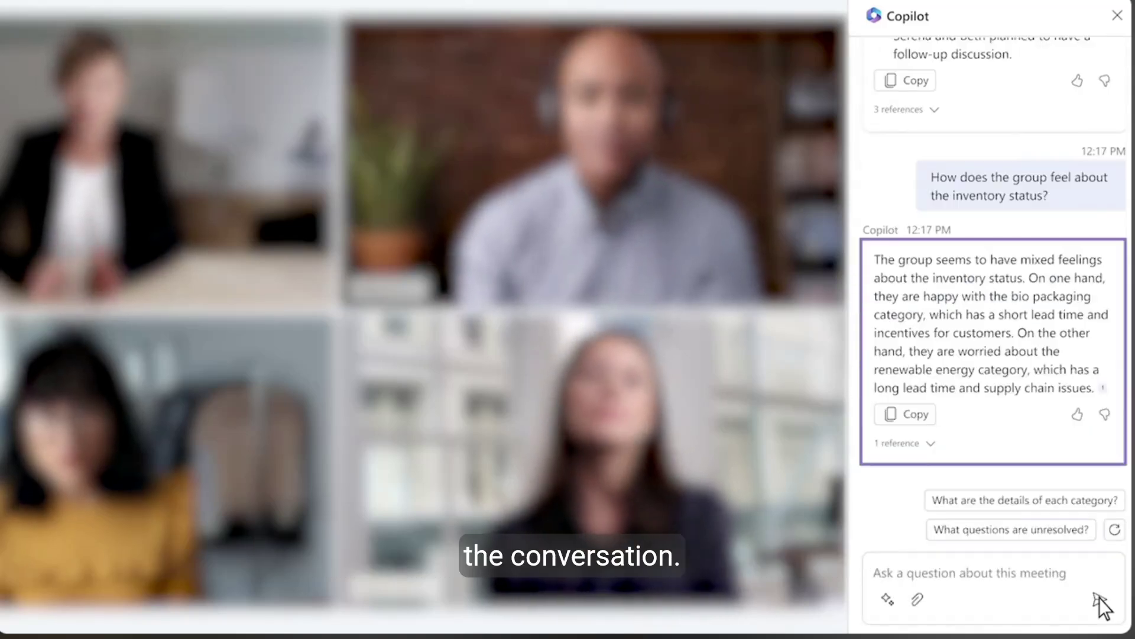
pyautogui.click(1062, 524)
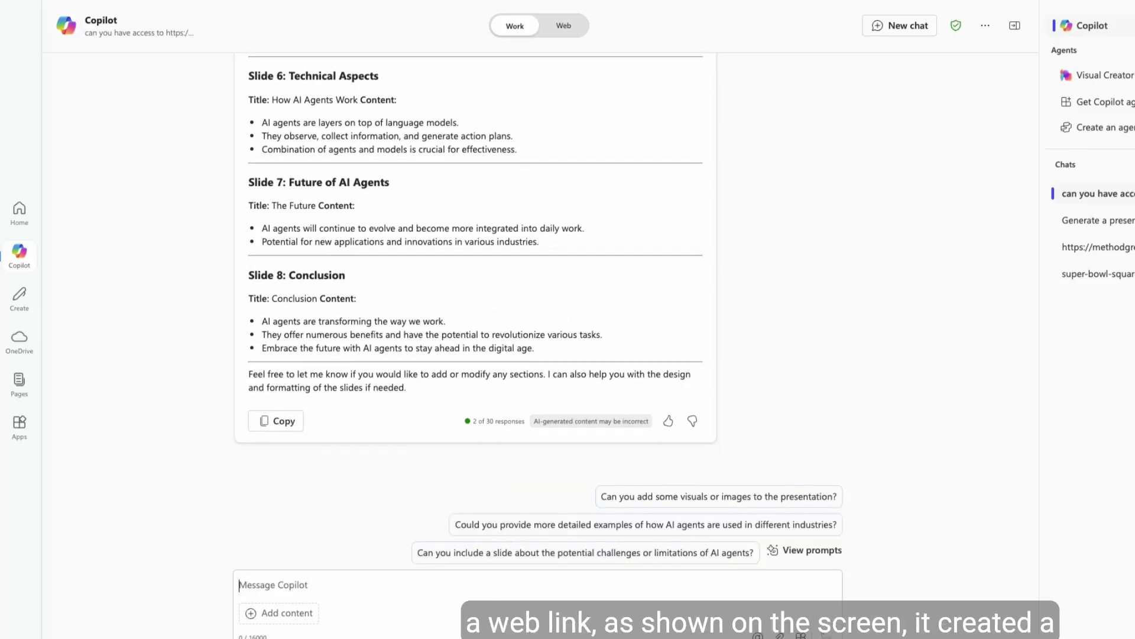
# Send 'Can you add some visuals or images to the presentation?' and review the Designer suggestions
pyautogui.click(757, 502)
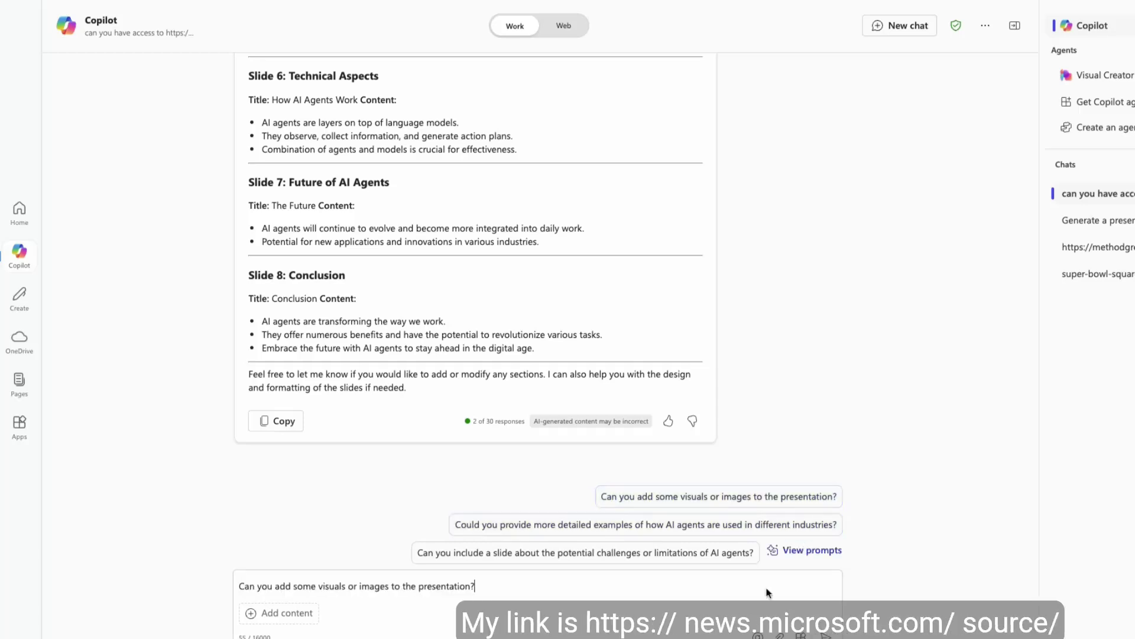
pyautogui.press('Return')
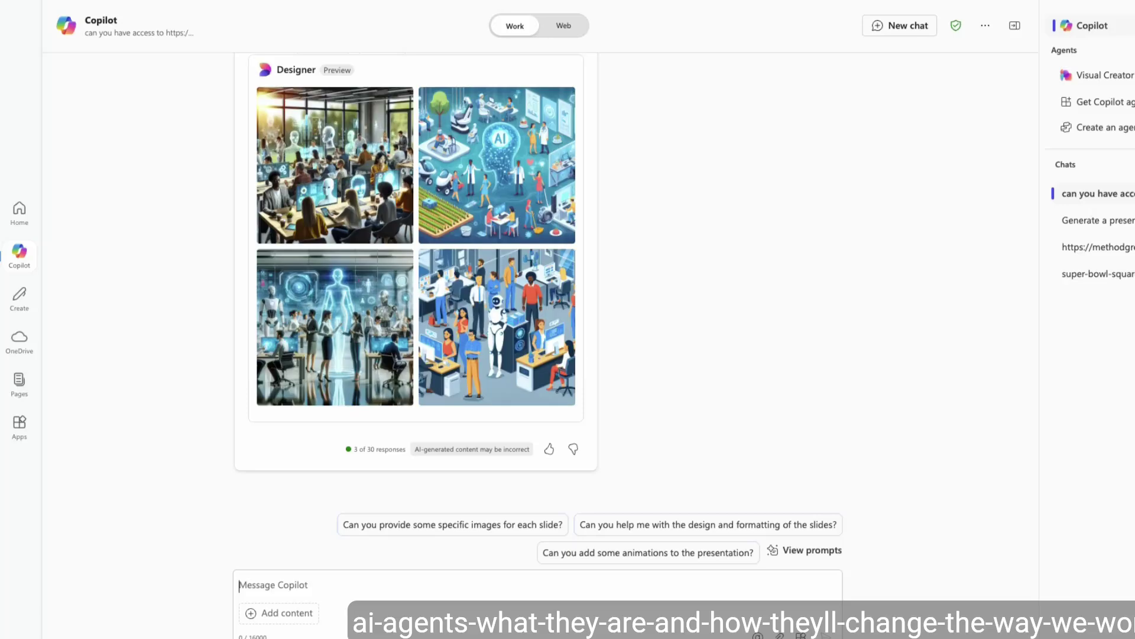
pyautogui.scroll(10, 889, 341)
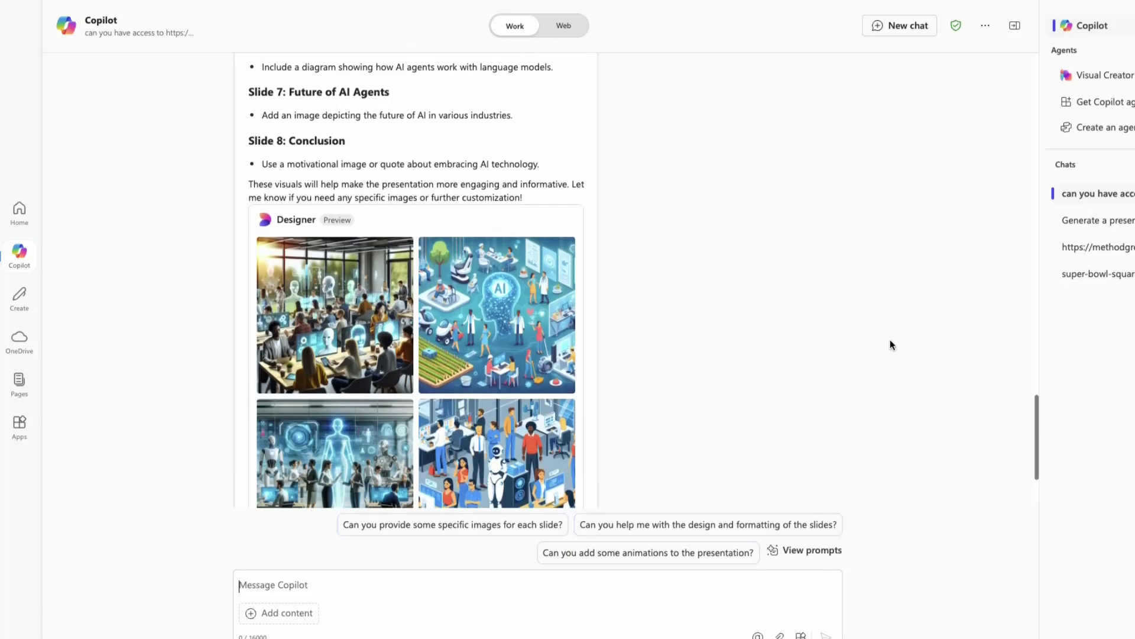
pyautogui.scroll(-8, 889, 346)
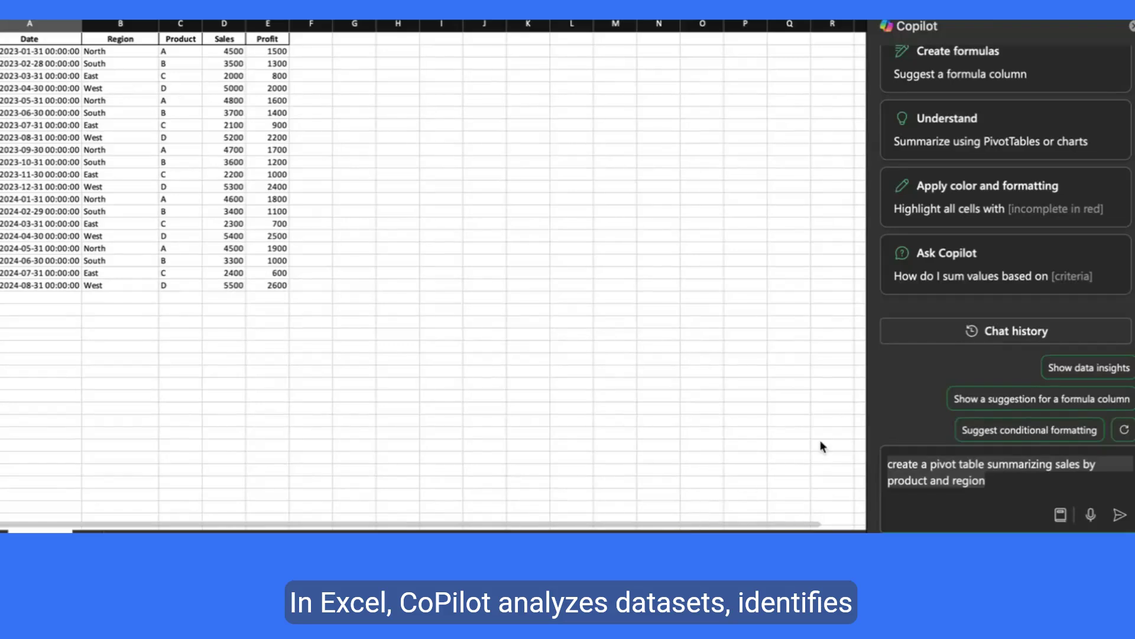
# Request a PivotTable of sales by product and region, plus total Sales and total Profit
pyautogui.click(999, 485)
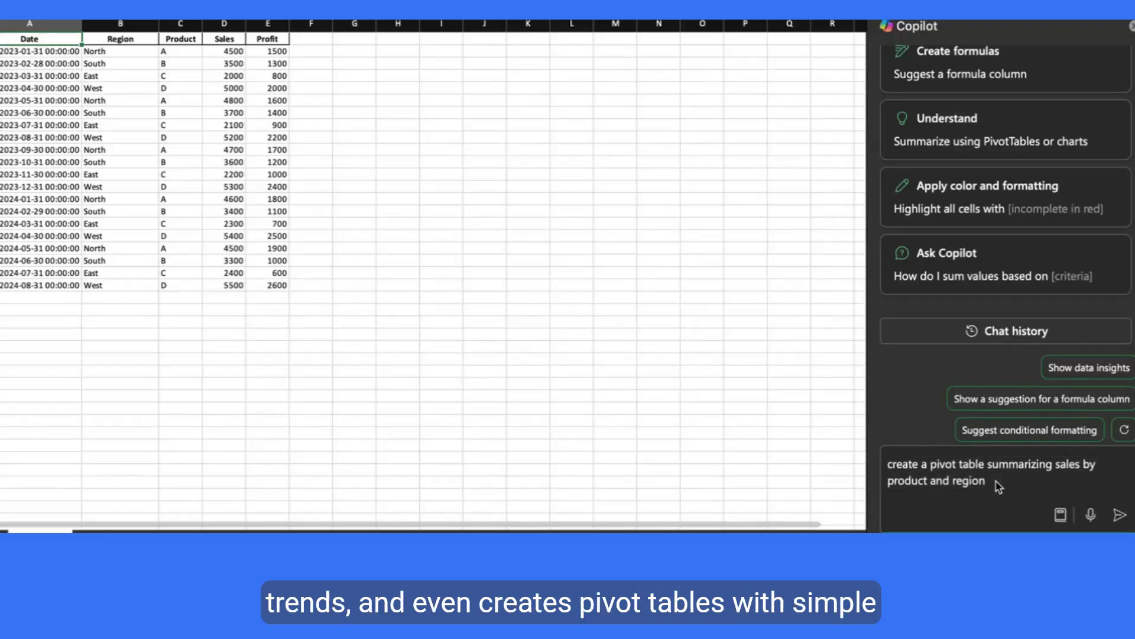
pyautogui.click(1120, 516)
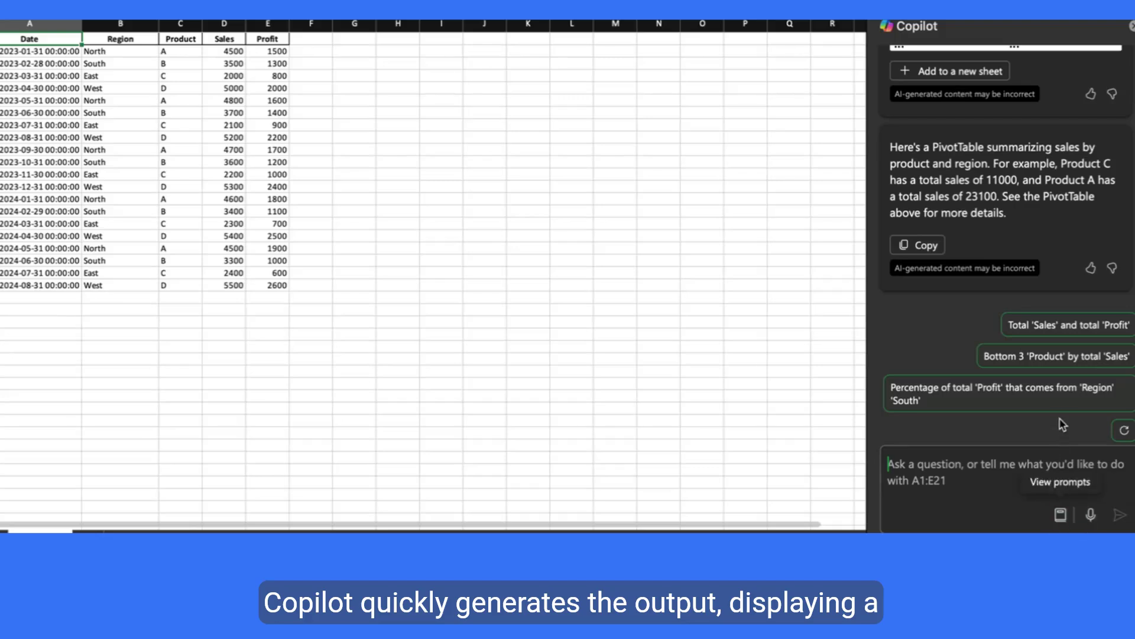
pyautogui.click(1074, 327)
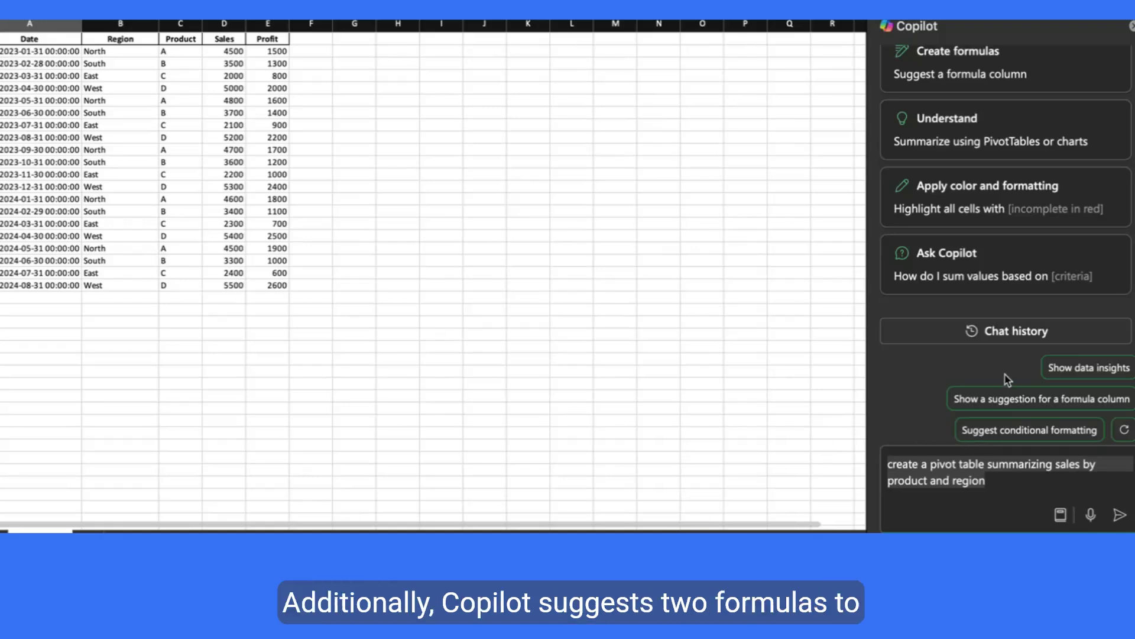
pyautogui.click(997, 481)
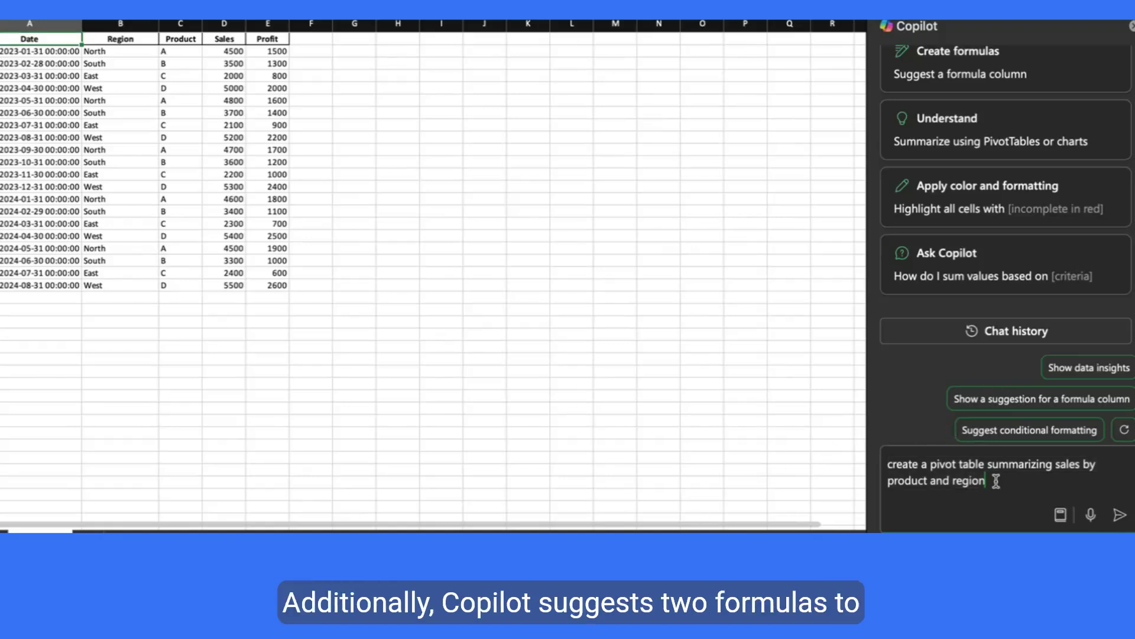
pyautogui.click(1120, 519)
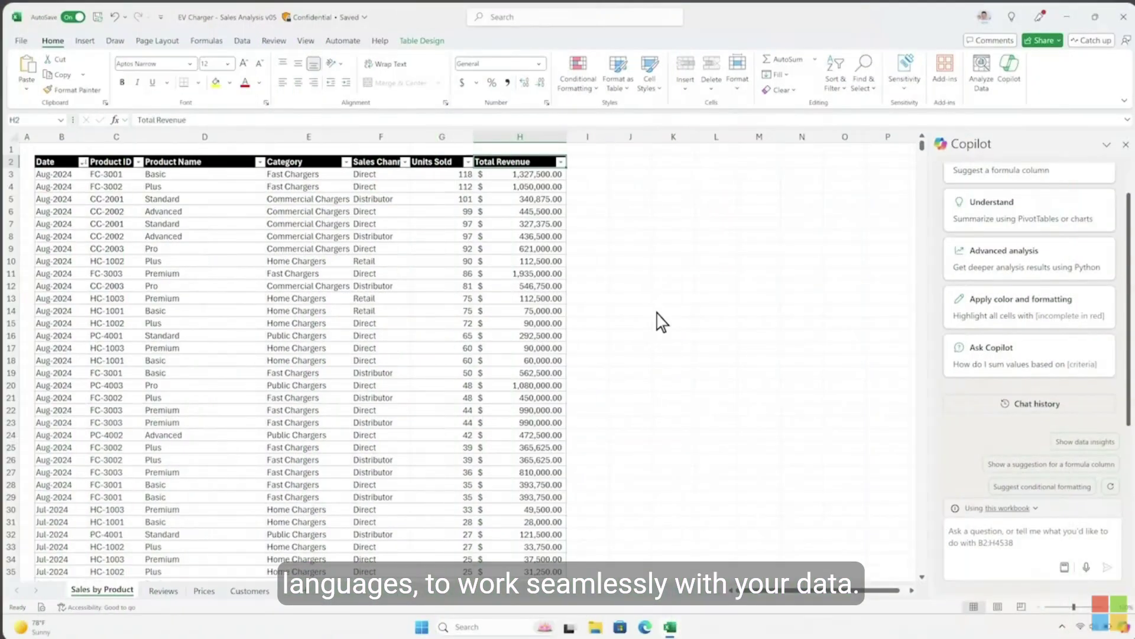
# Run Copilot's Python advanced analysis to plot total revenue by category over time
pyautogui.moveTo(921, 319); pyautogui.dragTo(855, 320)
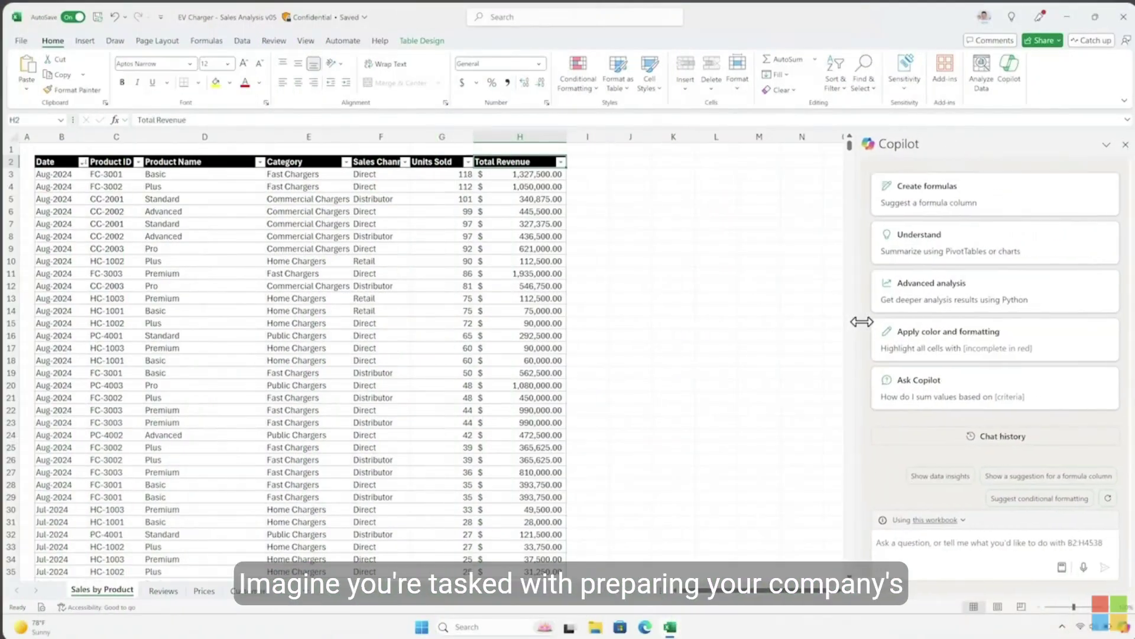
pyautogui.click(892, 290)
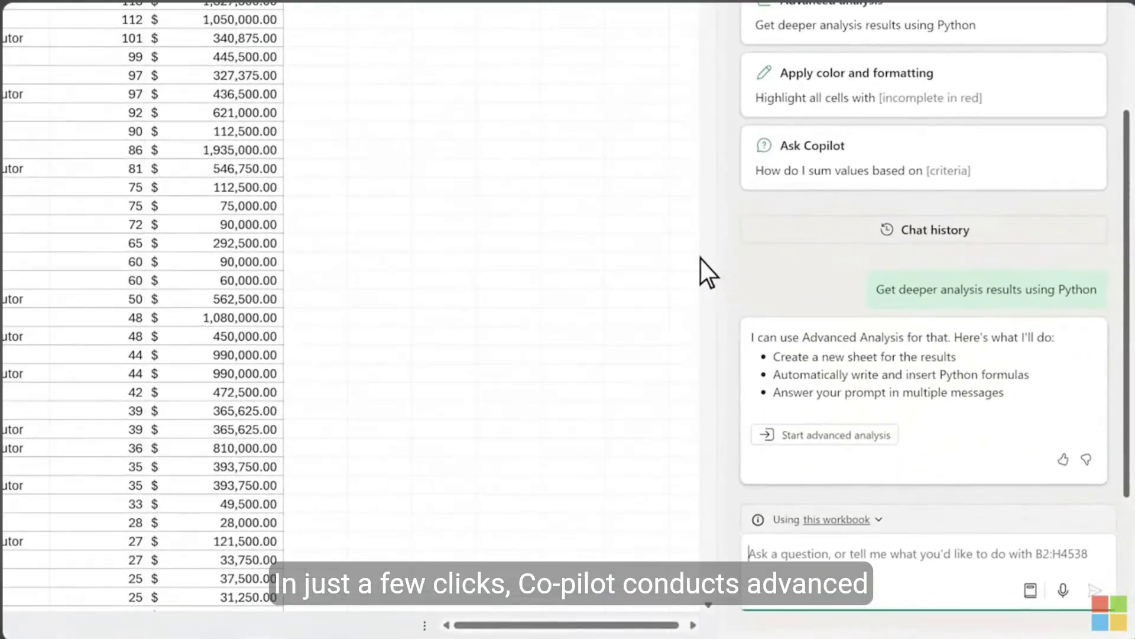
pyautogui.click(767, 435)
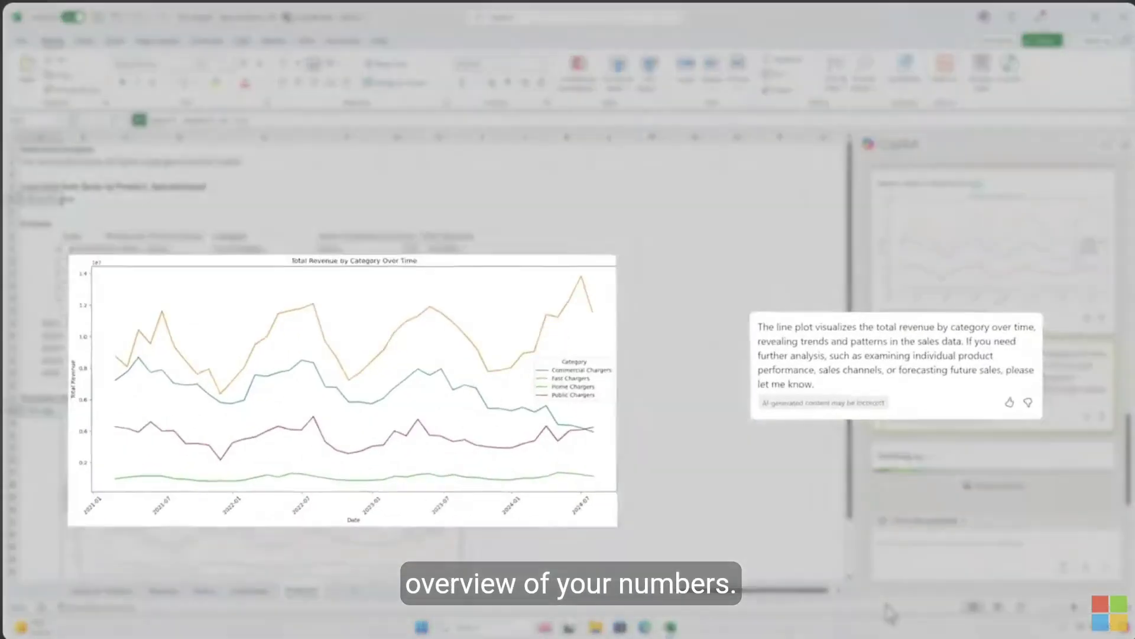
# Request a two-year revenue-by-category forecast beside historic data, then view cell A40's Python code
pyautogui.scroll(-4, 852, 532)
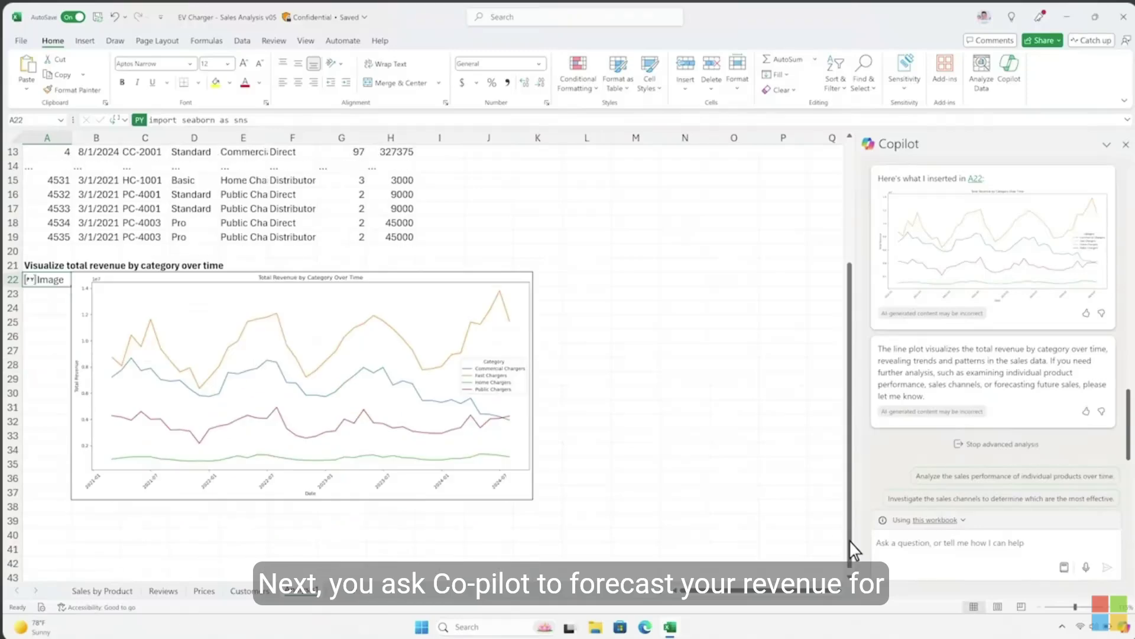
pyautogui.click(890, 565)
pyautogui.write('Can you forecast revenue by category for the next 2 years, with historic data')
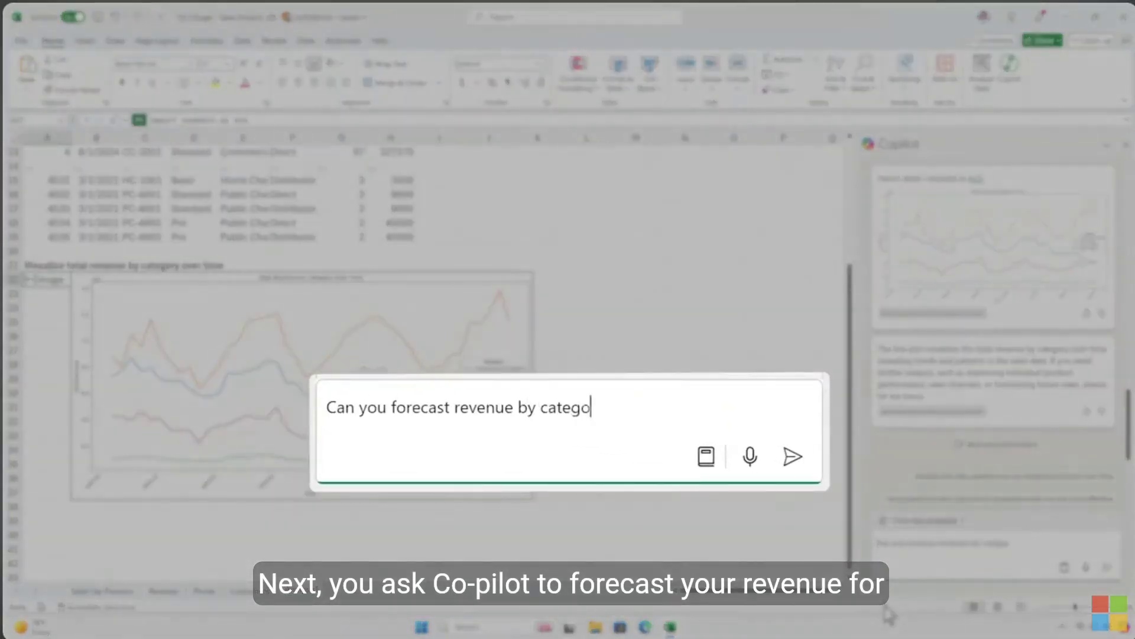
pyautogui.write(' in a single chart?')
pyautogui.press('Return')
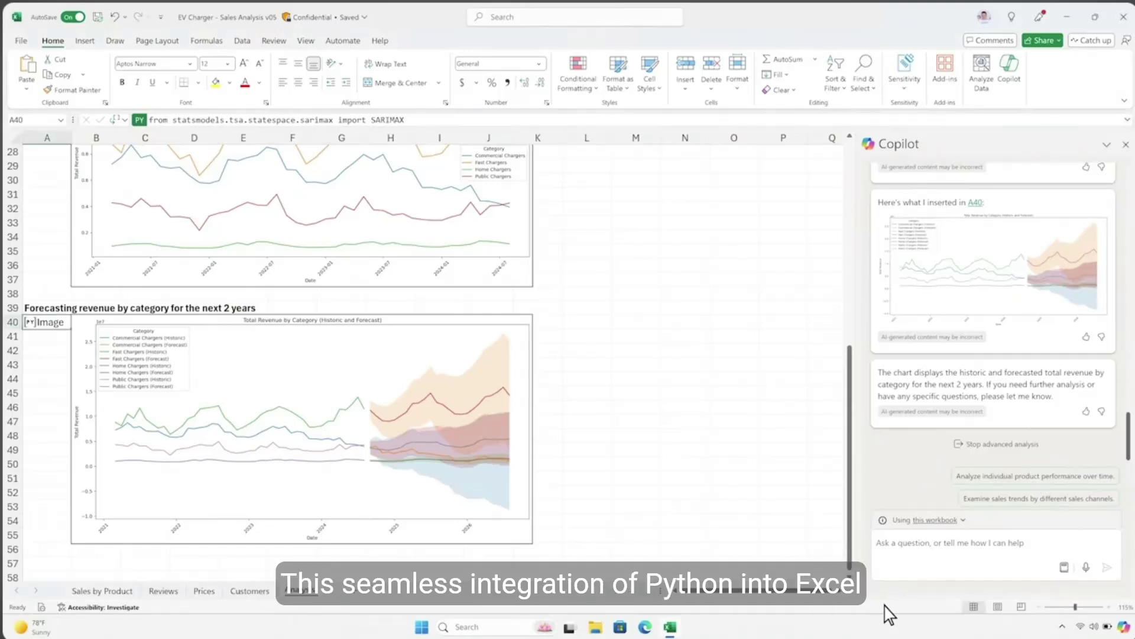
pyautogui.click(1128, 124)
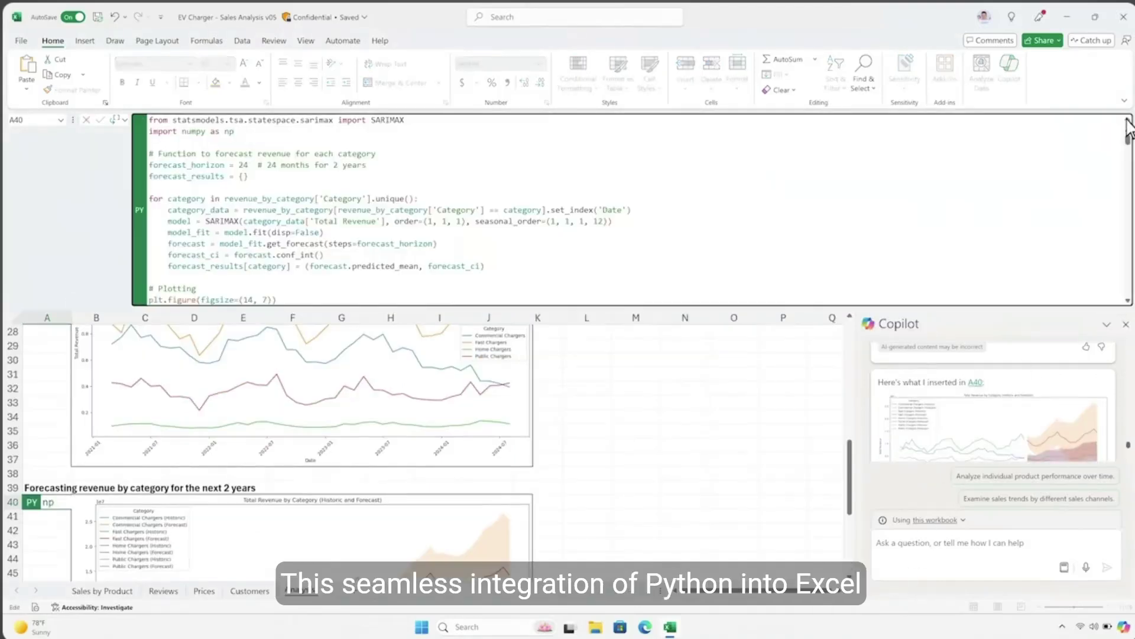
pyautogui.moveTo(1128, 141); pyautogui.dragTo(1129, 216)
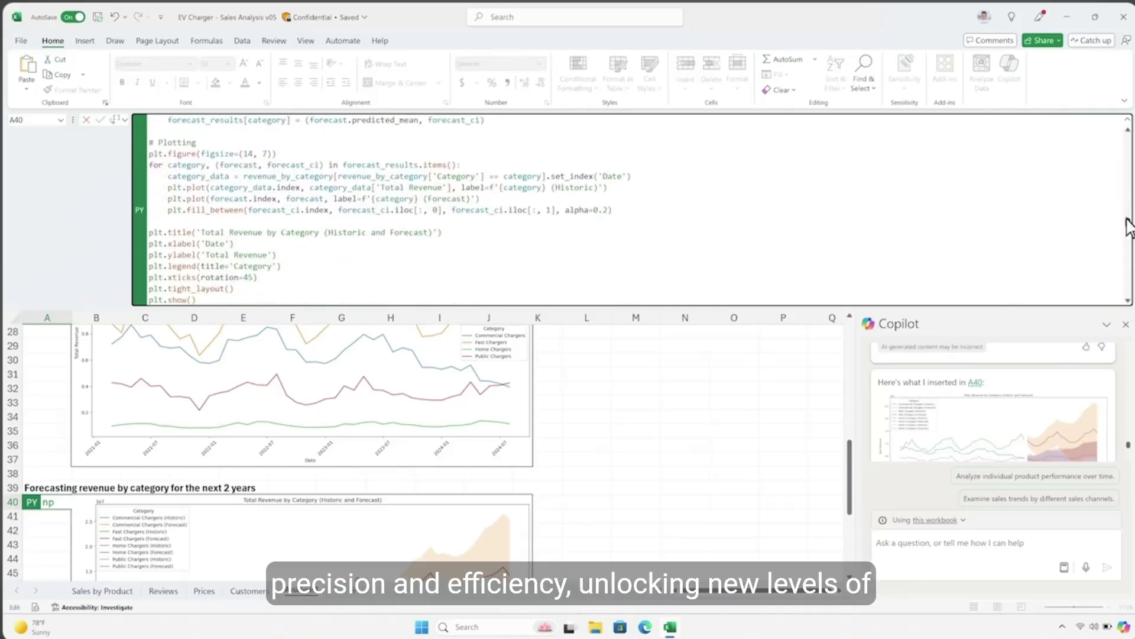